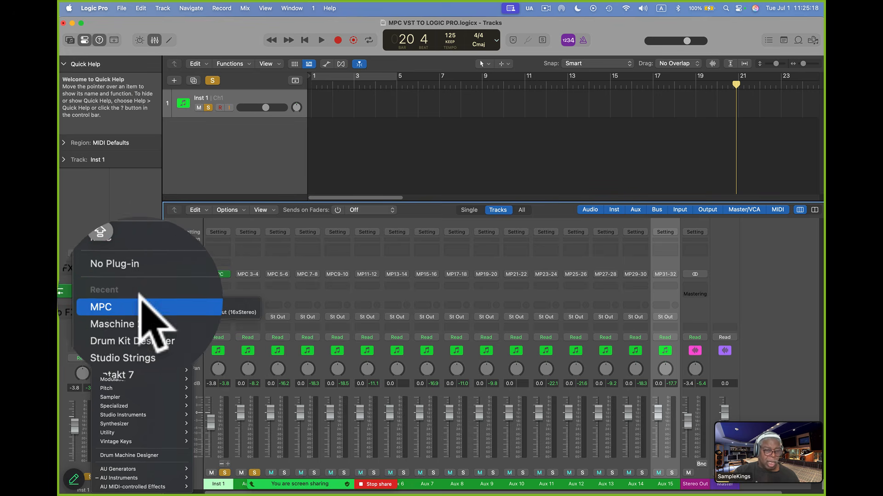
Load the MPC plug-in on the Inst 1 channel in its Multi-Output (16xStereo) version
mouse_move(166, 304)
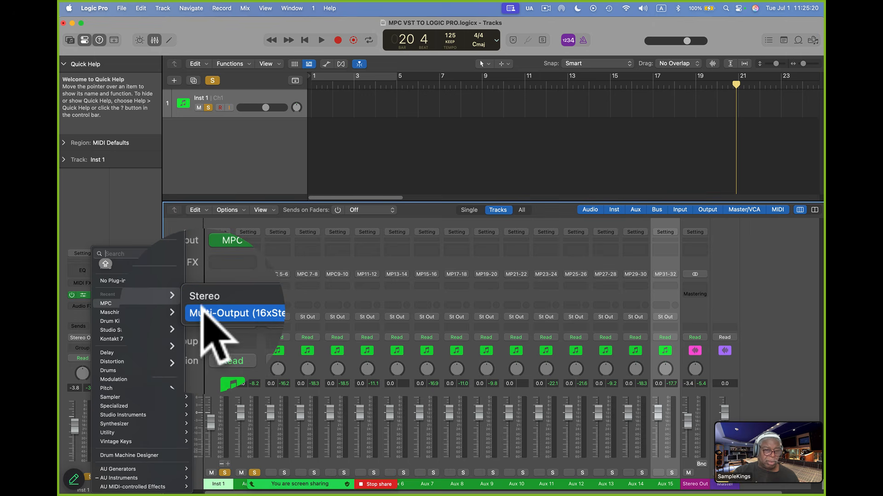
click(203, 311)
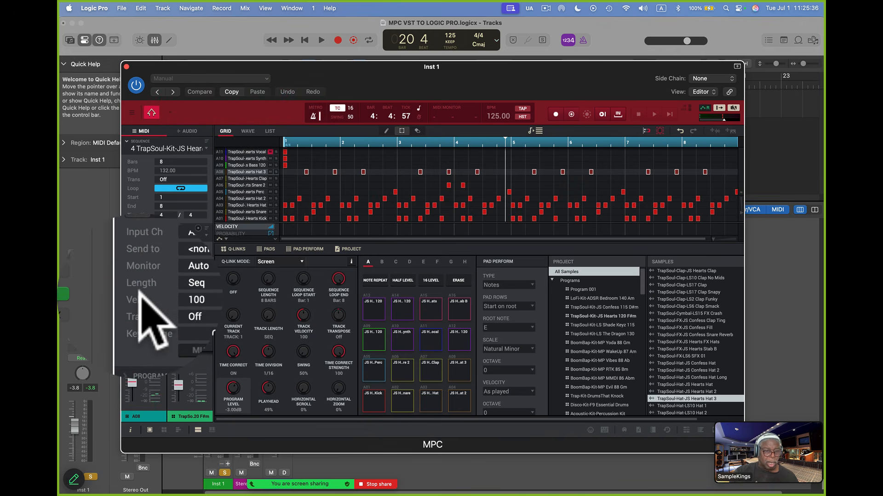
Audition pads A16, A15 and A01 to A04 in the MPC to check each pad's output assignment, and close the plug-in window
click(139, 225)
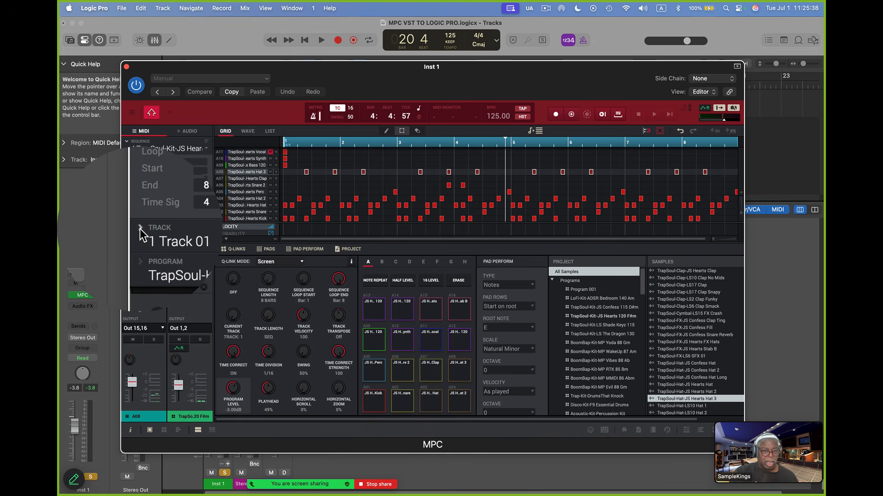
click(462, 306)
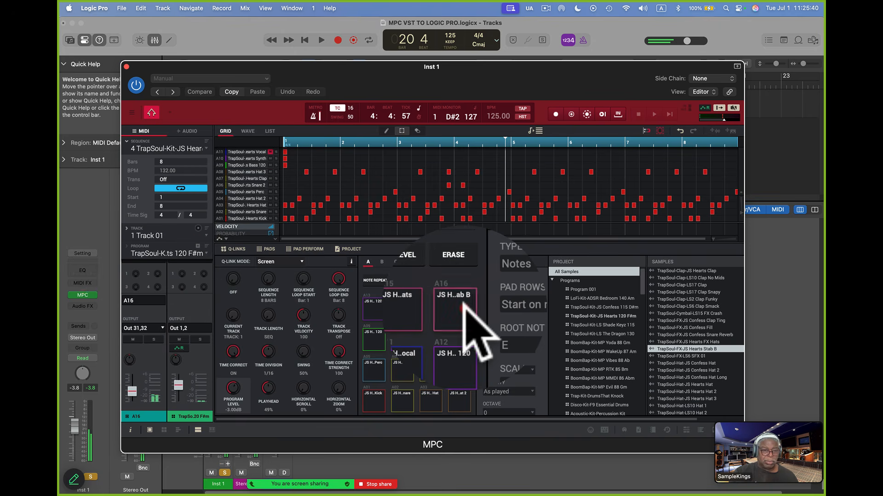
click(433, 308)
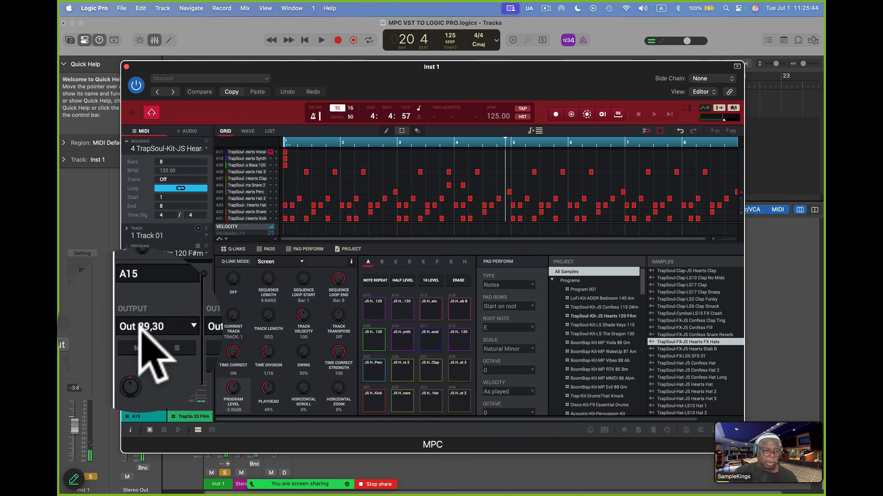
click(455, 313)
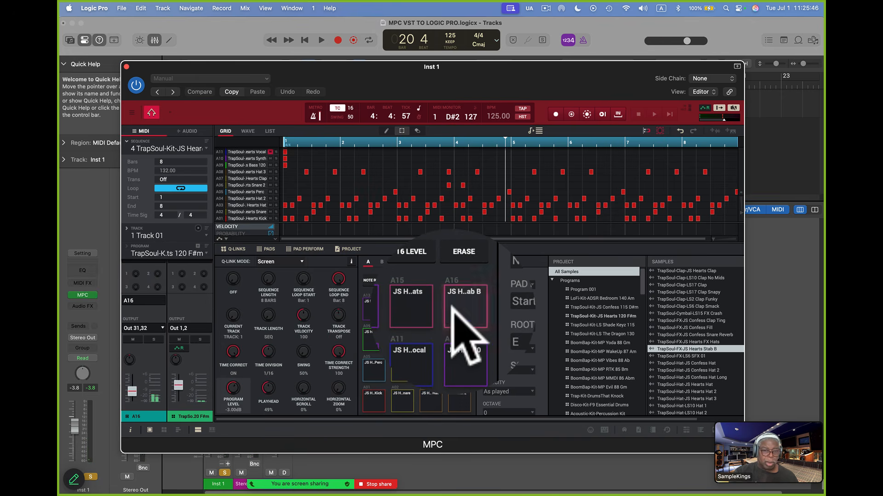
click(371, 401)
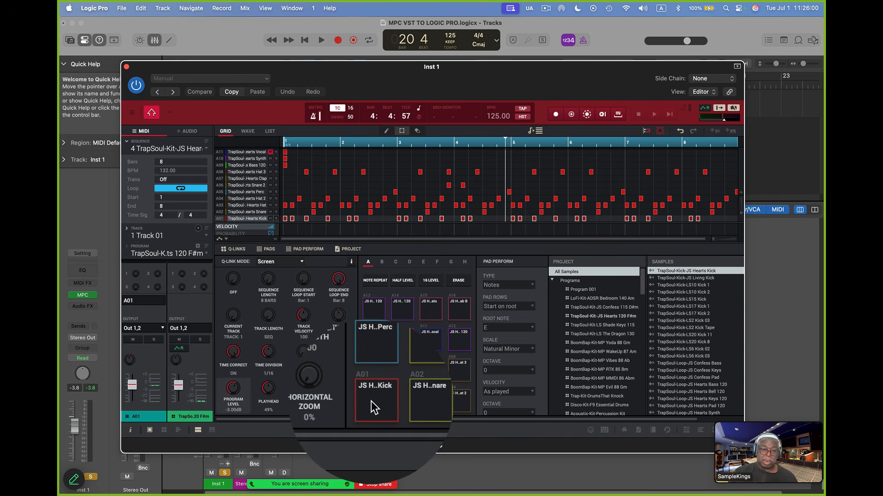
click(403, 399)
click(432, 399)
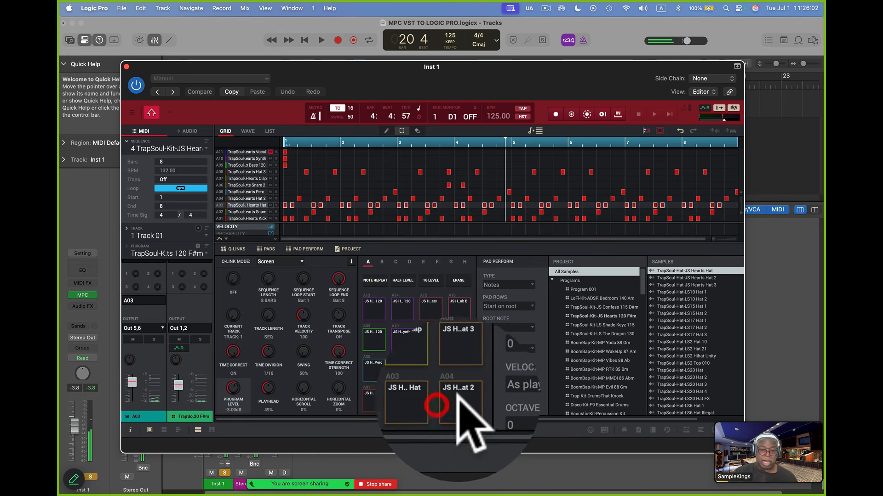
click(458, 398)
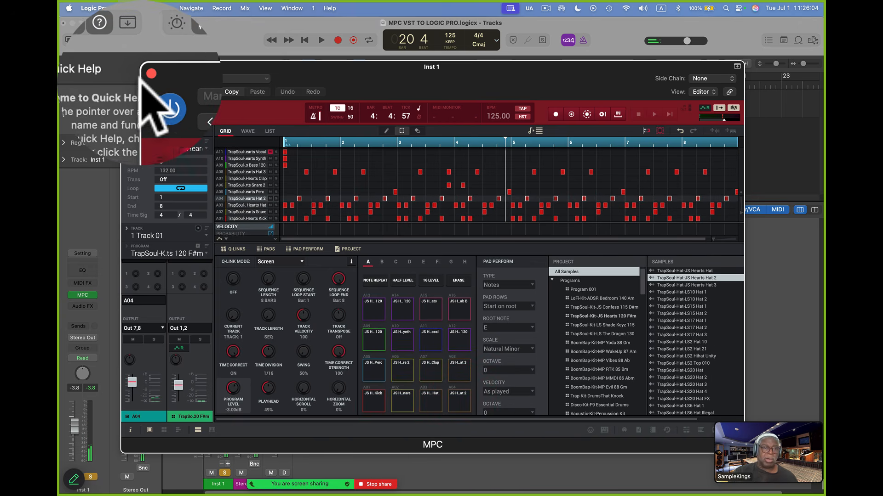
click(138, 75)
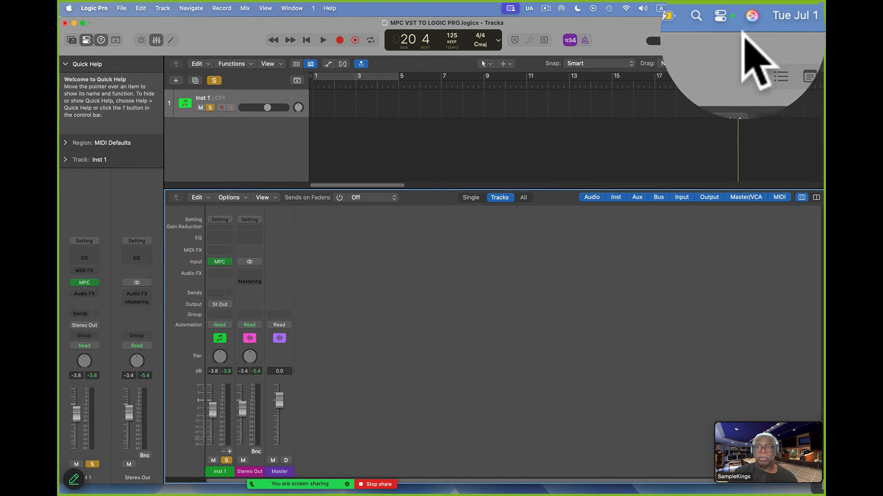
Shrink the project window and turn off solo on the Inst 1 channel
drag(813, 22, 778, 27)
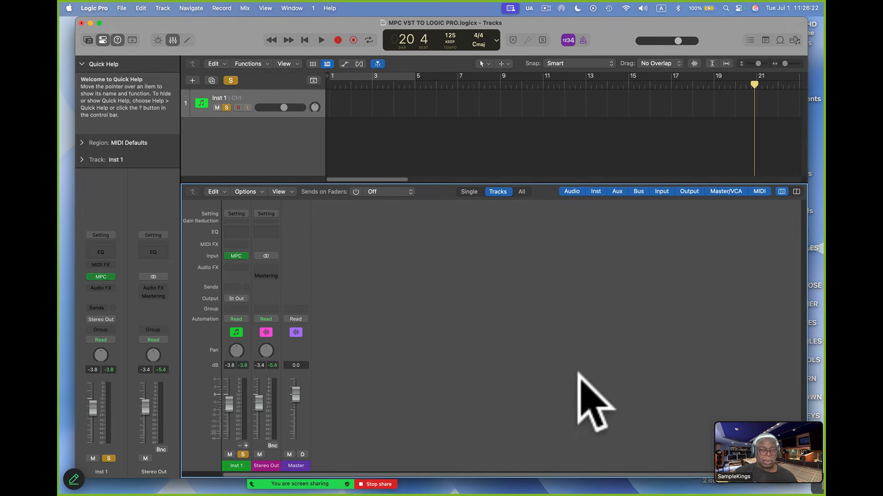
click(243, 410)
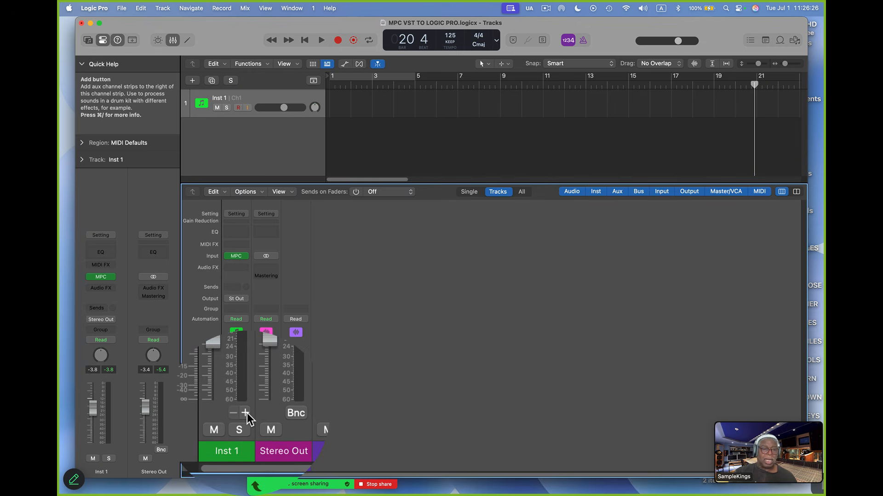
Add 15 aux channel strips to Inst 1 for MPC outputs 3-4 through 31-32
click(245, 413)
click(245, 413)
click(245, 413)
click(245, 414)
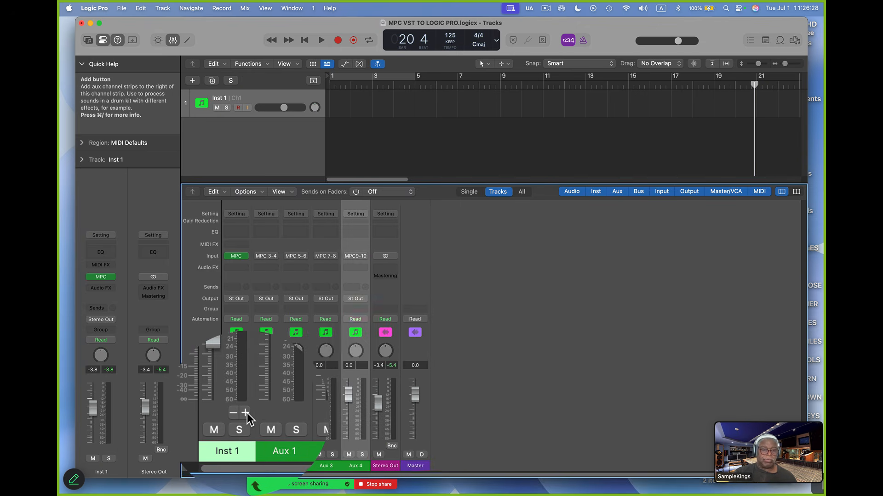
click(245, 413)
click(245, 413)
click(245, 413)
click(245, 413)
click(245, 413)
click(245, 413)
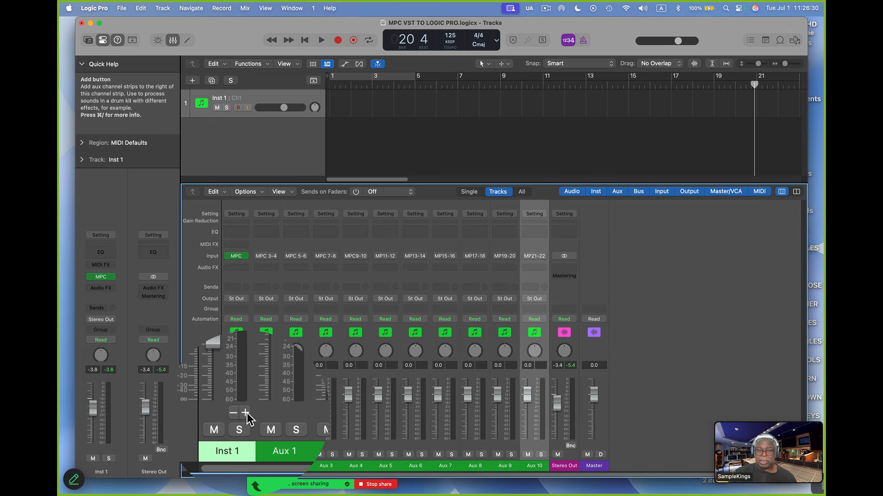
click(245, 413)
click(245, 413)
click(245, 413)
click(245, 414)
click(245, 413)
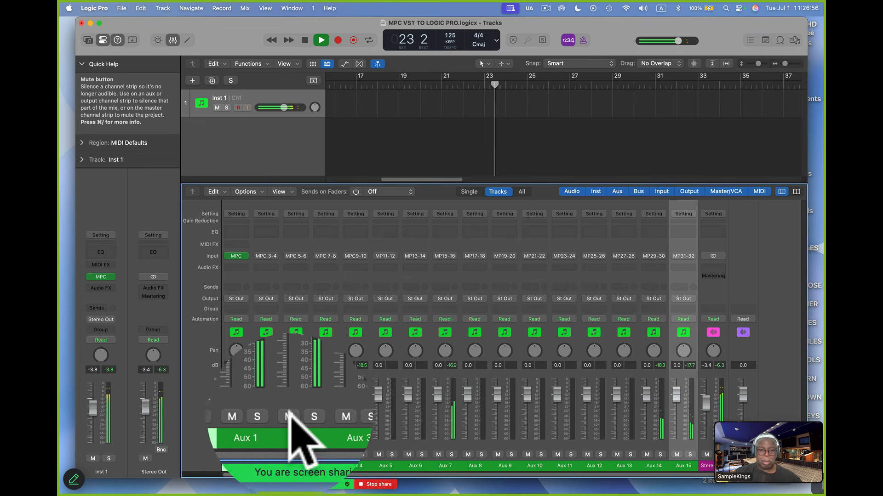
Solo the Inst 1 channel and look over the metronome control in its MPC plug-in
click(243, 417)
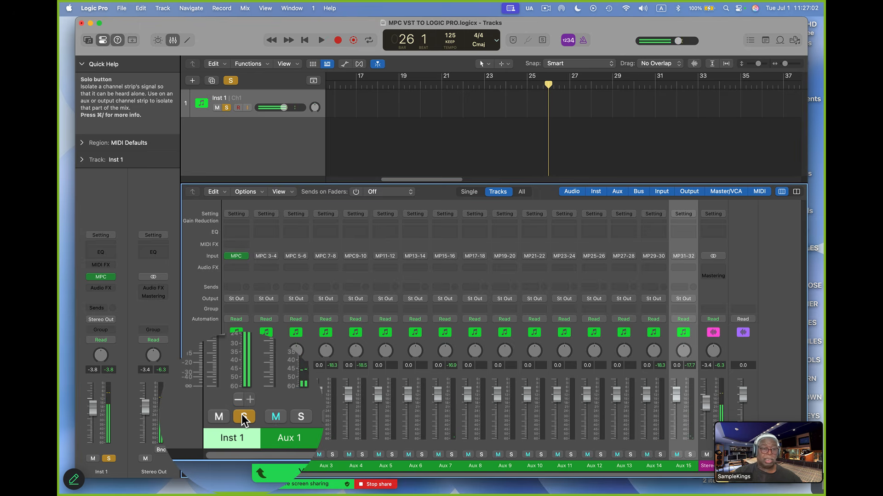
click(101, 277)
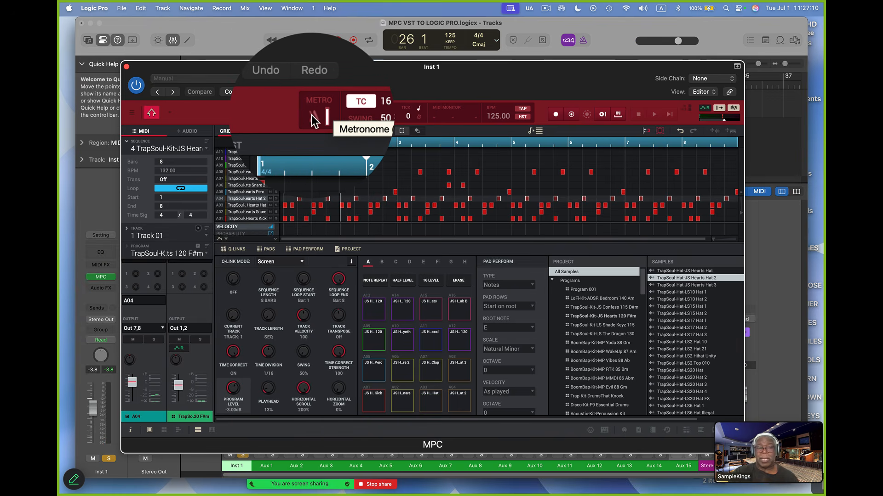
click(126, 66)
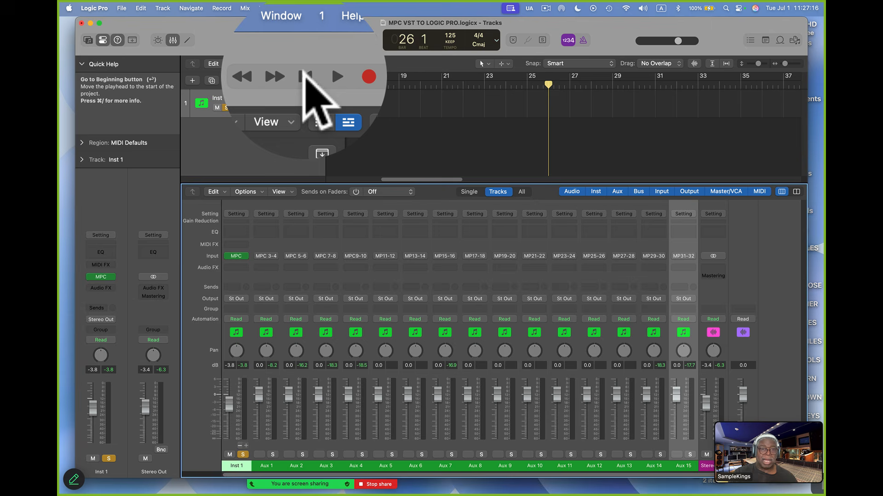
Play the project from the beginning with Inst 1 soloed, and turn its solo off
click(300, 40)
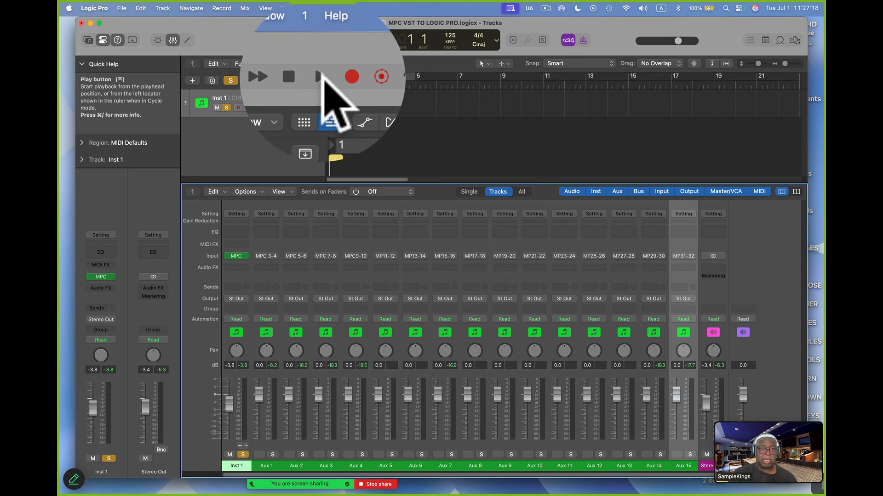
click(320, 77)
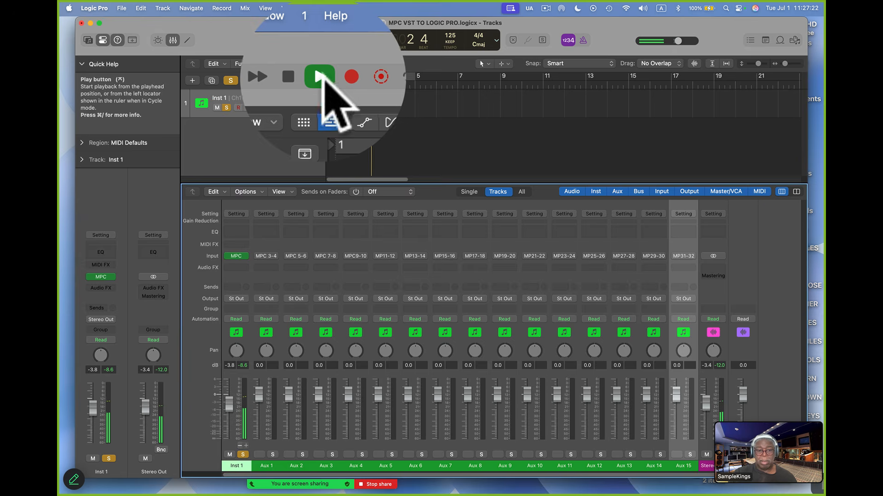
click(243, 455)
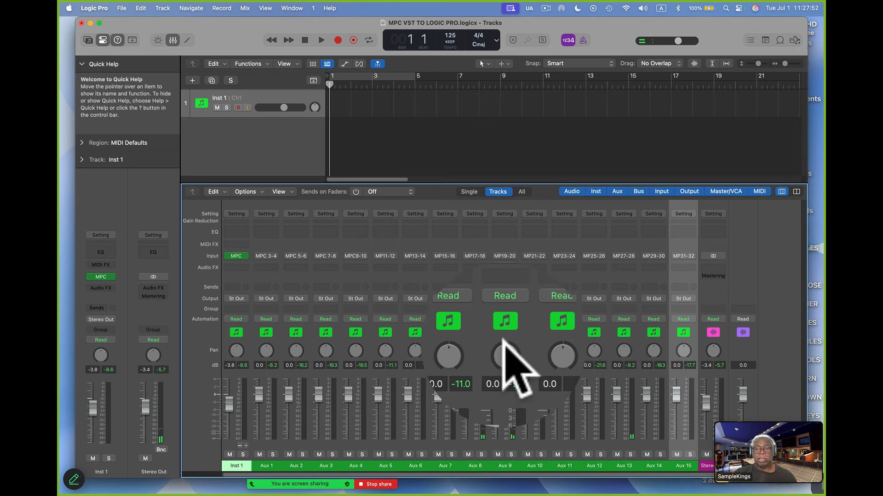
Insert Mastering Assistant on the Stereo Out channel, dismiss its introduction and close its window without analyzing
click(713, 277)
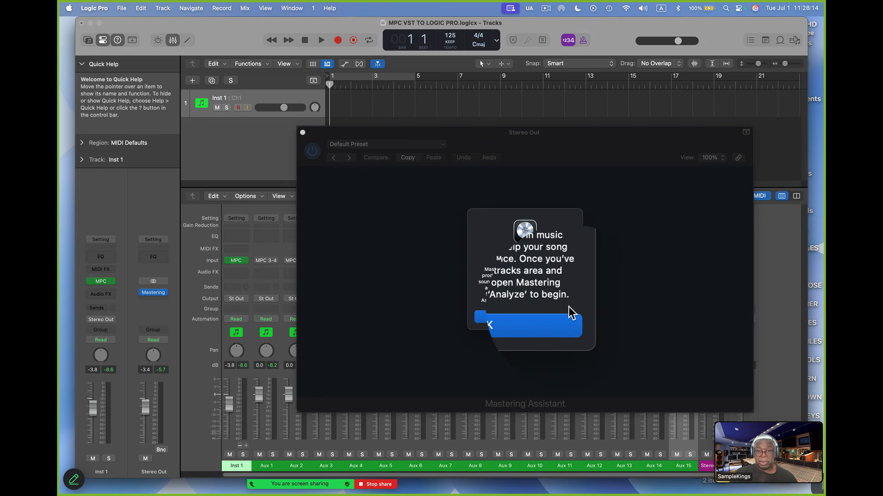
click(547, 317)
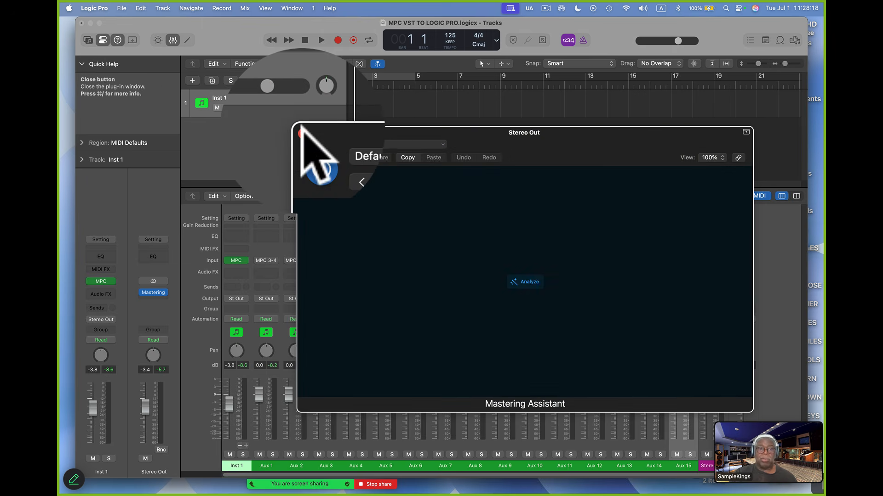
click(302, 134)
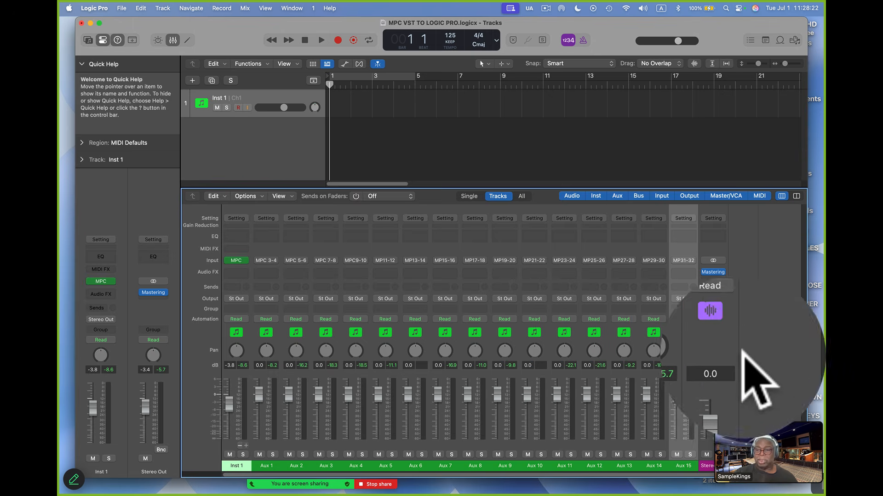
drag(743, 275, 741, 115)
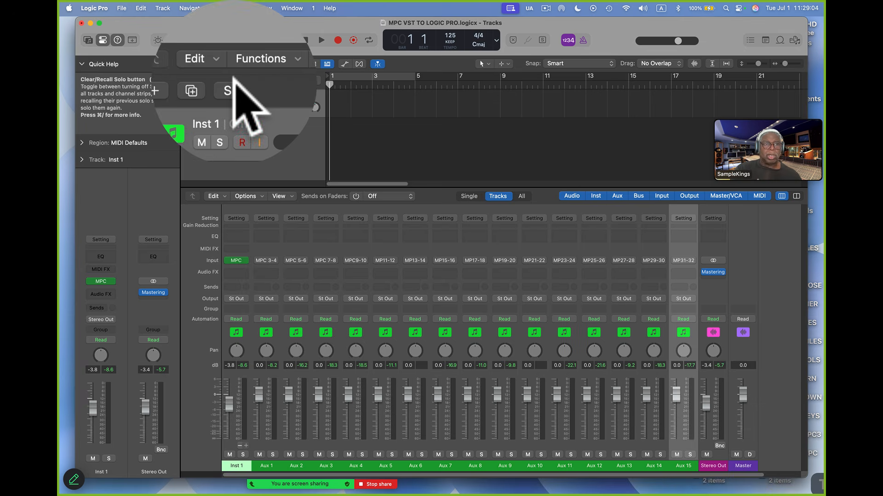
Create 16 audio tracks with ascending inputs from Bus 1, ascending outputs from Stereo Output, and input monitoring and record enable on
click(160, 6)
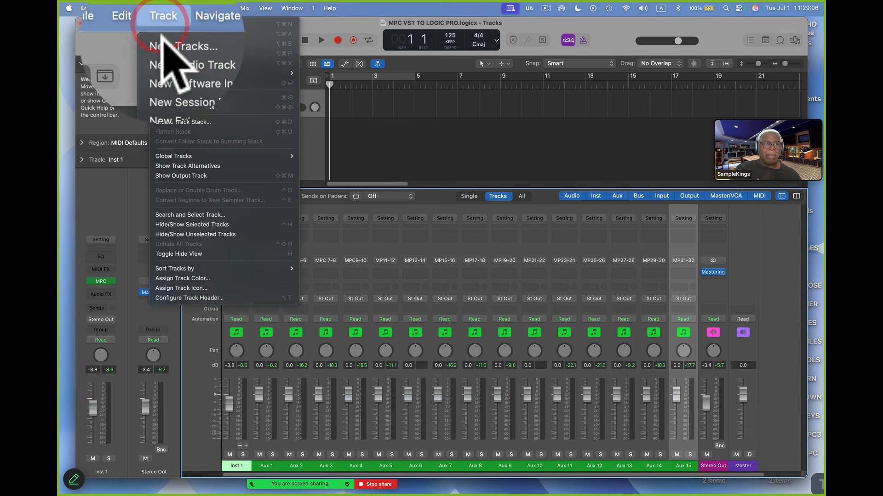
click(165, 24)
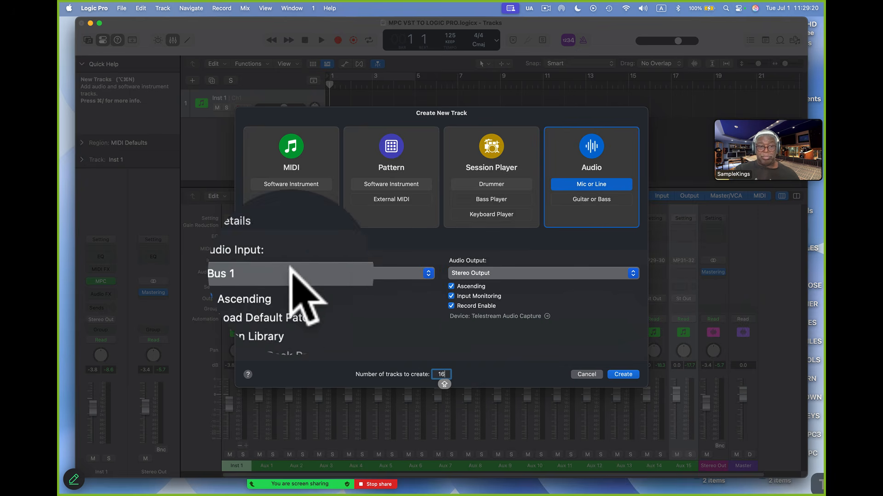
click(631, 375)
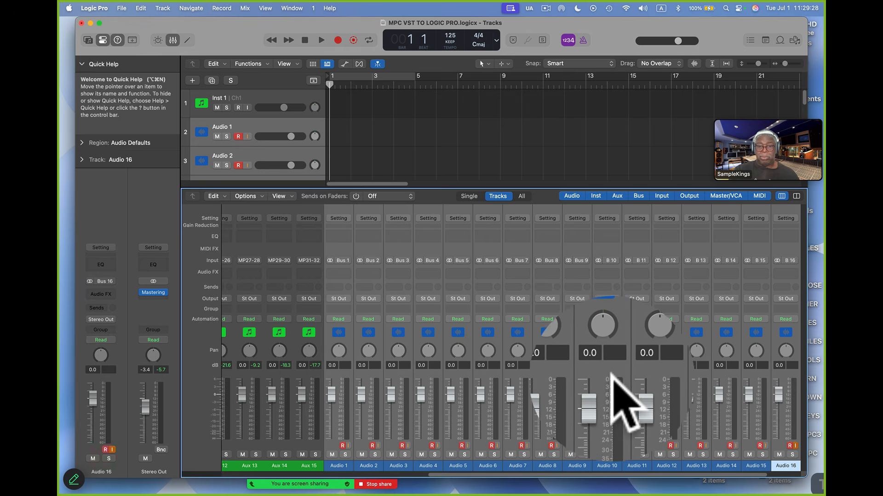
Route the Inst 1 channel's output to Bus 1, feeding Audio 1
scroll(612, 379, right, 3)
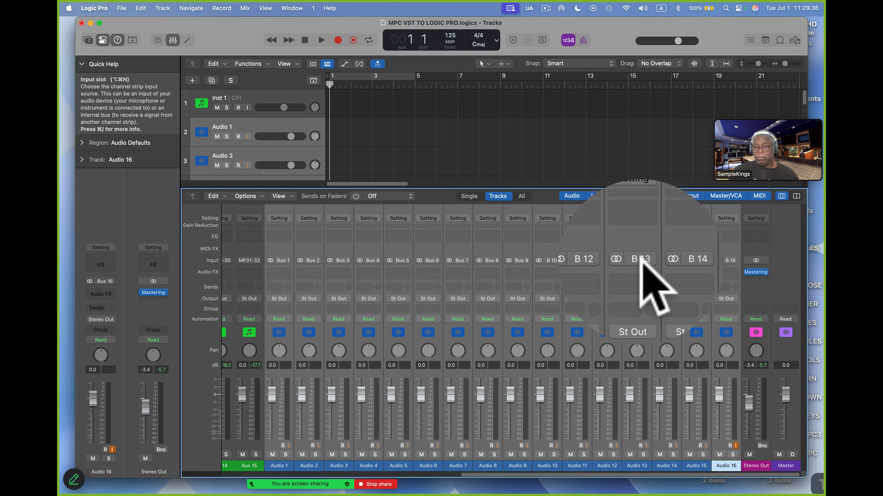
scroll(721, 257, left, 15)
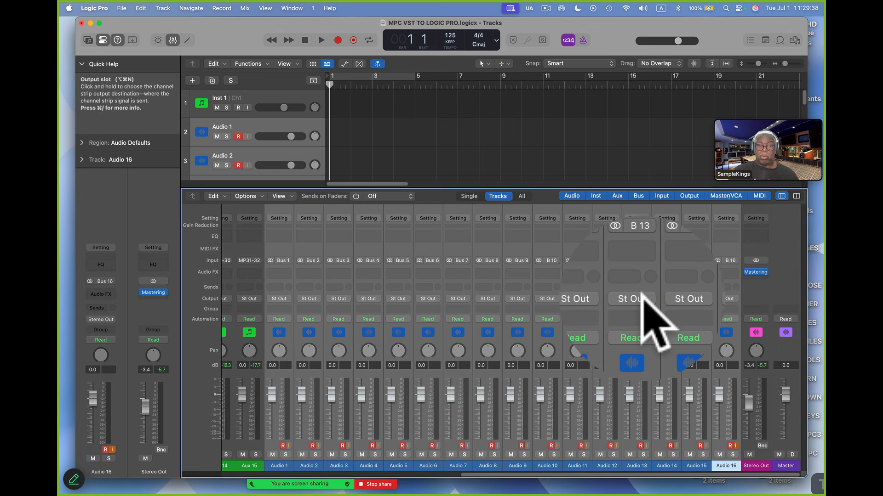
scroll(642, 298, left, 2)
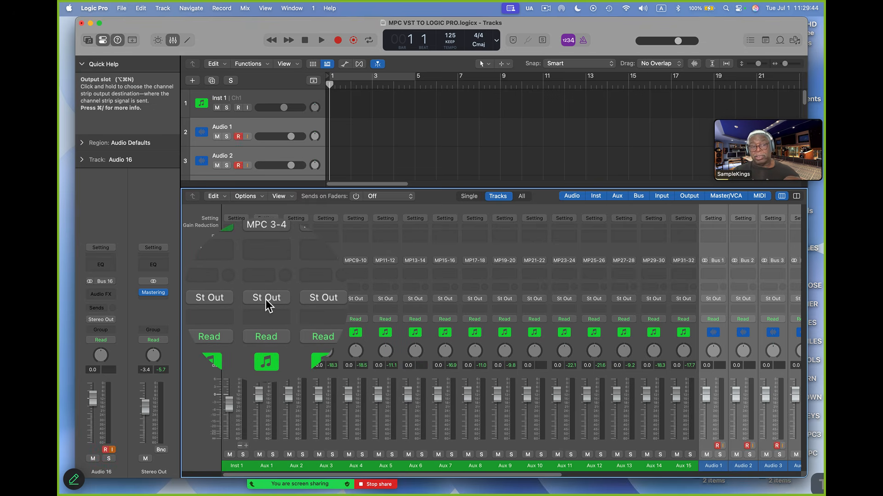
click(237, 298)
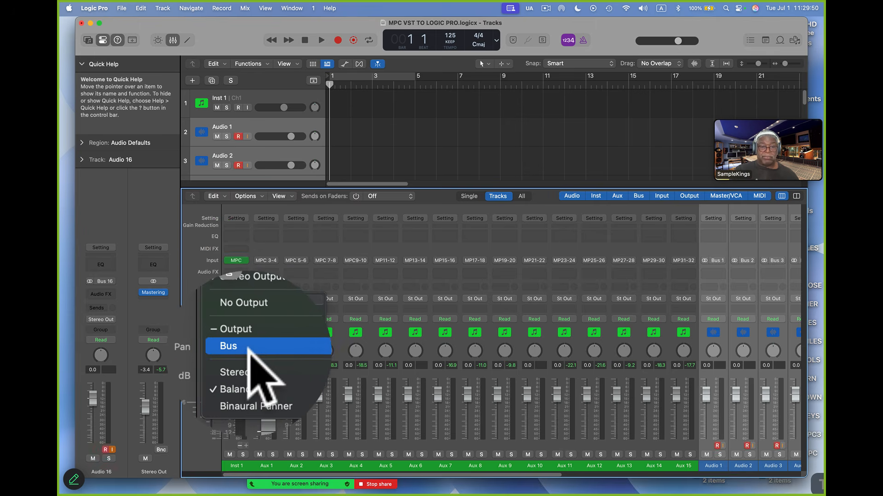
mouse_move(257, 350)
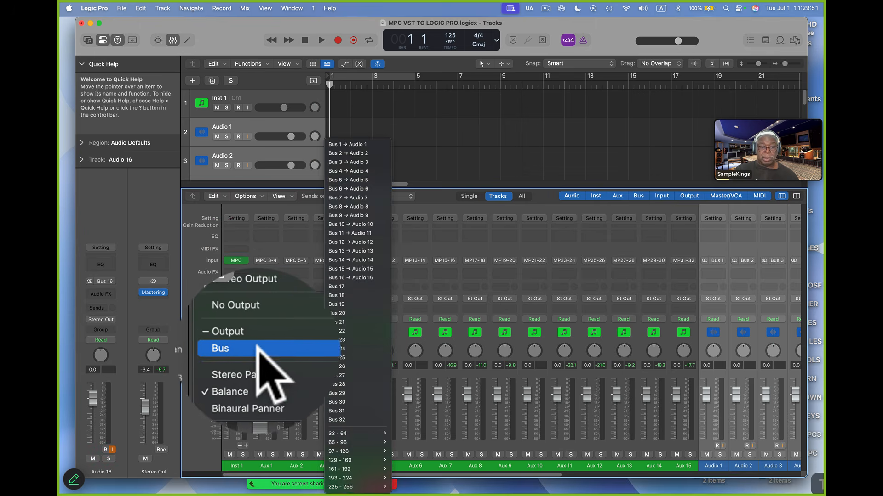
click(354, 142)
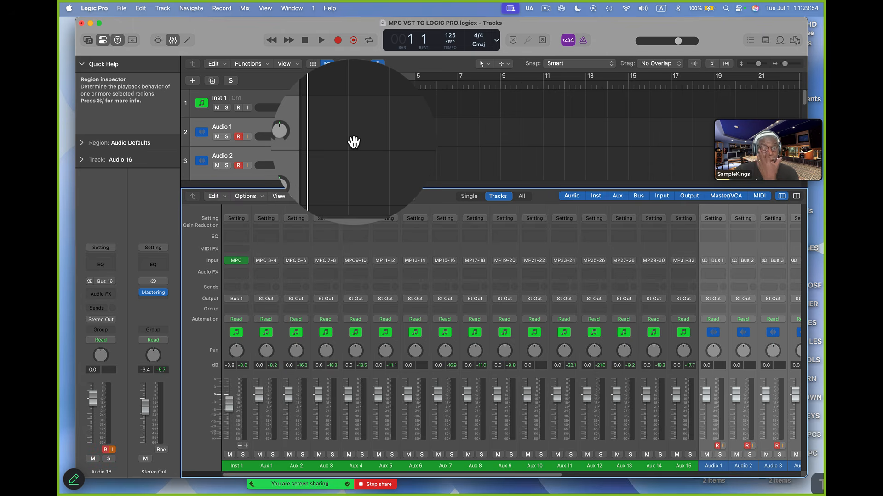
Route the Aux 1 channel's output to Bus 2 and the Aux 2 channel's output to Bus 3
click(267, 297)
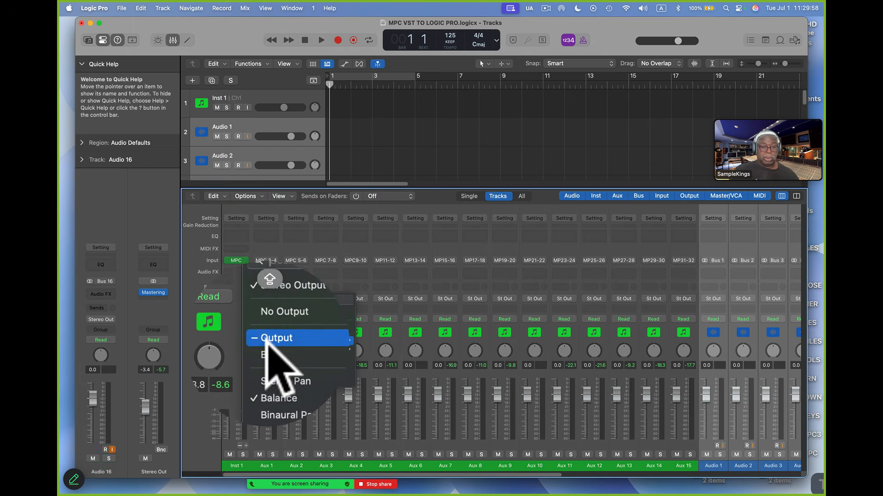
mouse_move(264, 352)
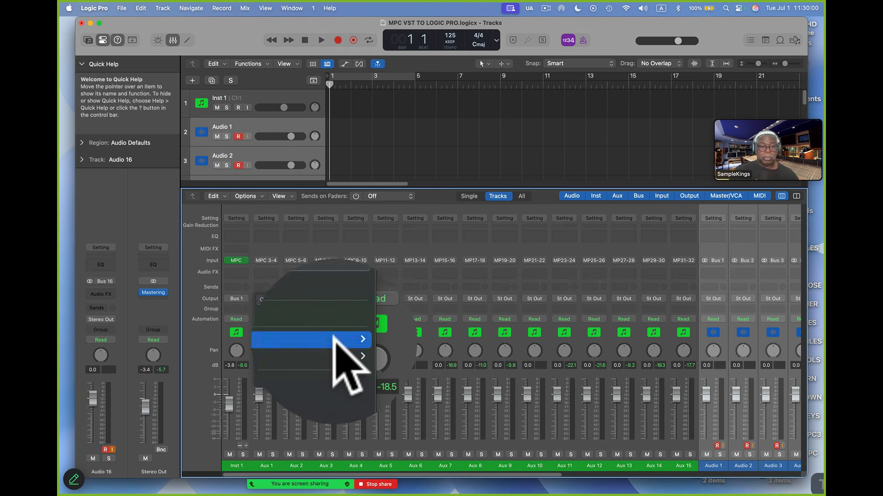
mouse_move(340, 349)
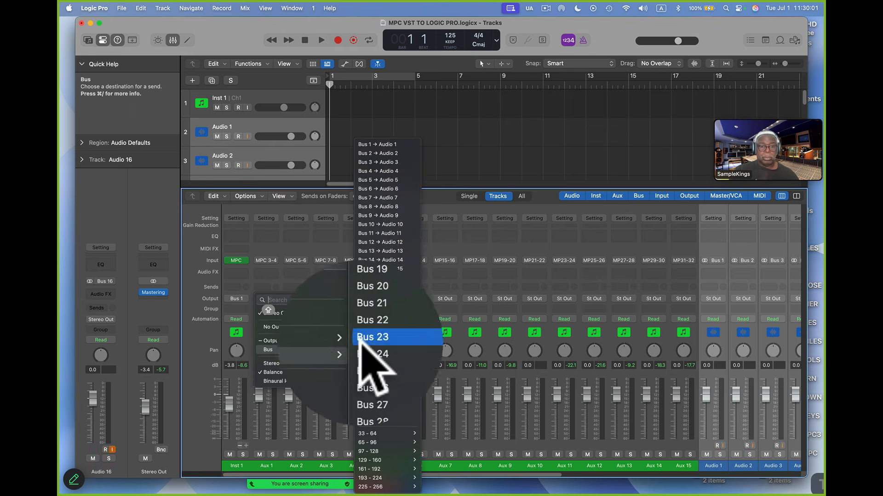
click(394, 154)
click(296, 299)
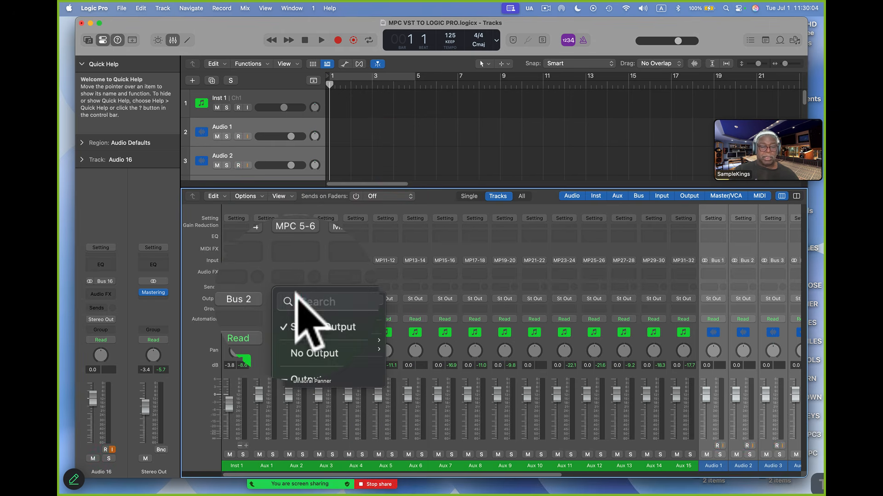
mouse_move(322, 350)
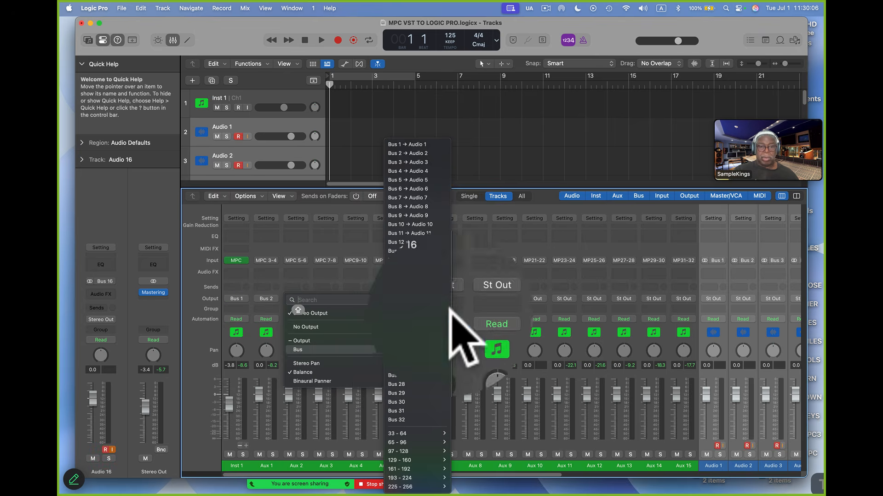
click(432, 163)
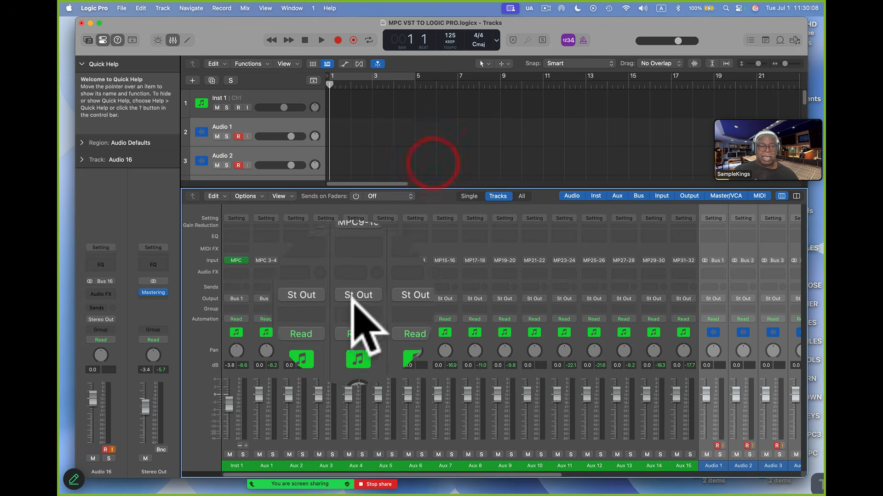
Route the Aux 3 channel's output to Bus 4 and the Aux 4 channel's output to Bus 5
click(325, 299)
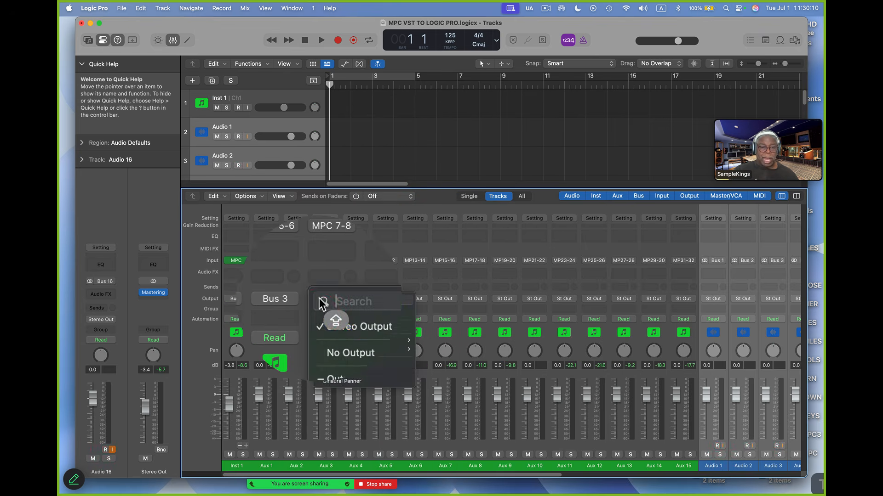
mouse_move(327, 350)
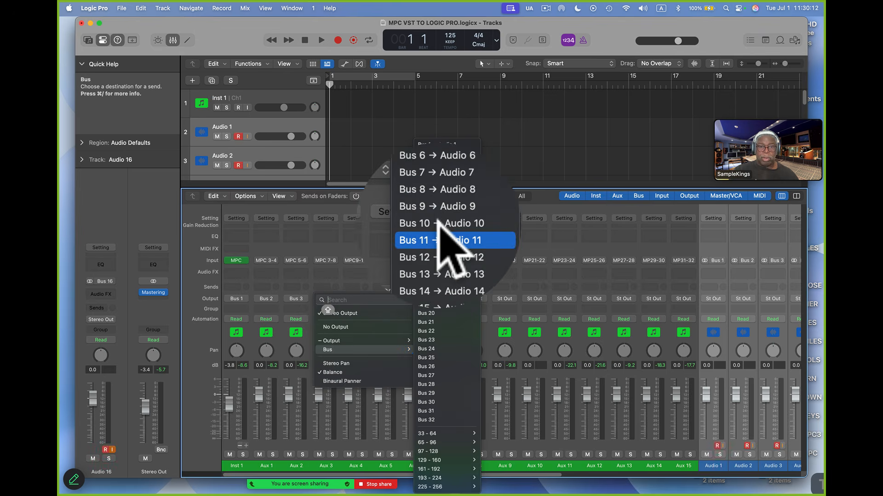
click(448, 172)
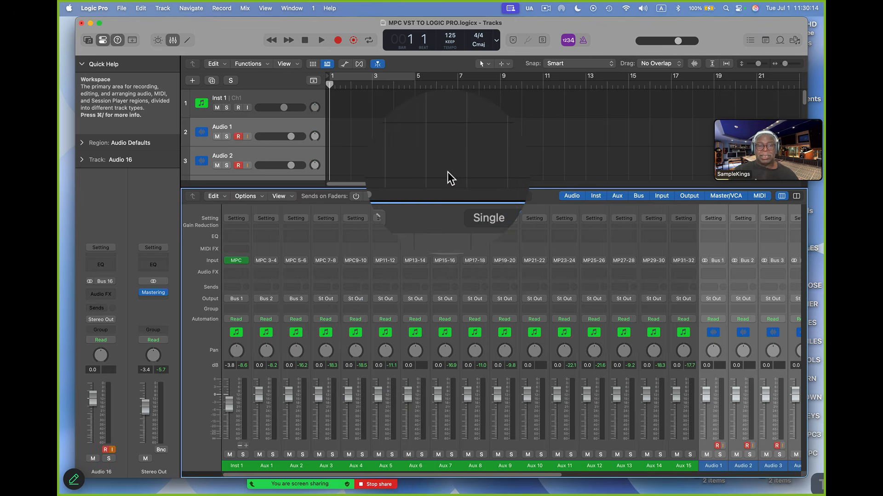
click(351, 299)
mouse_move(358, 350)
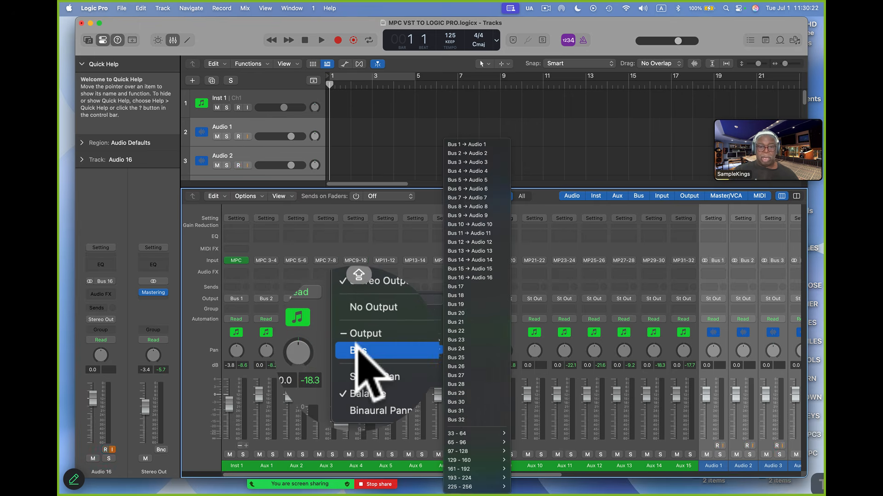
click(492, 179)
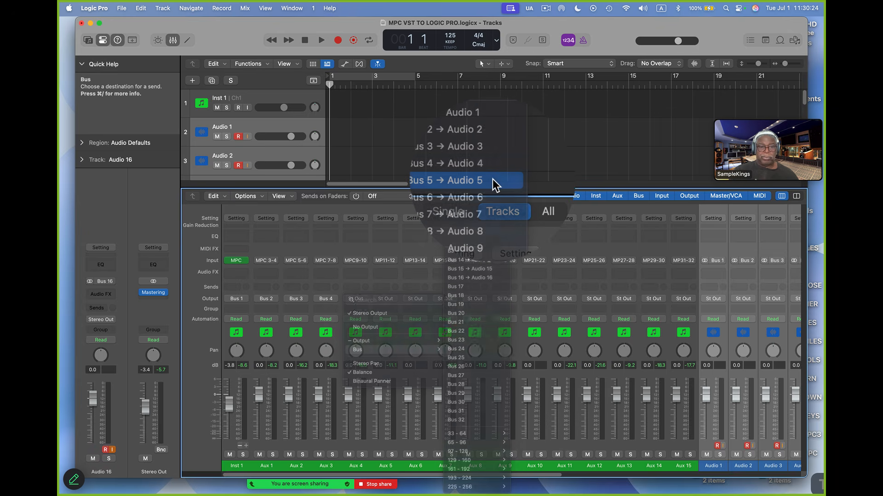
Route the Aux 5 channel's output to Bus 6 and the Aux 6 channel's output to Bus 7
click(386, 299)
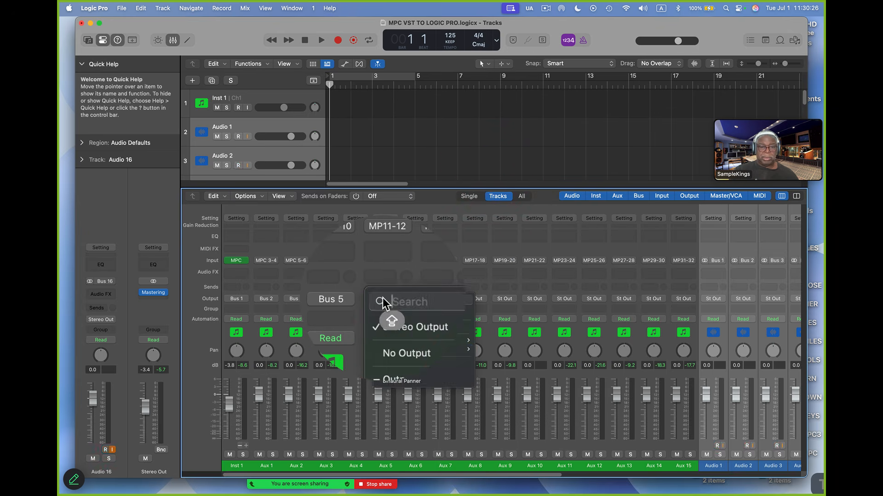
mouse_move(389, 350)
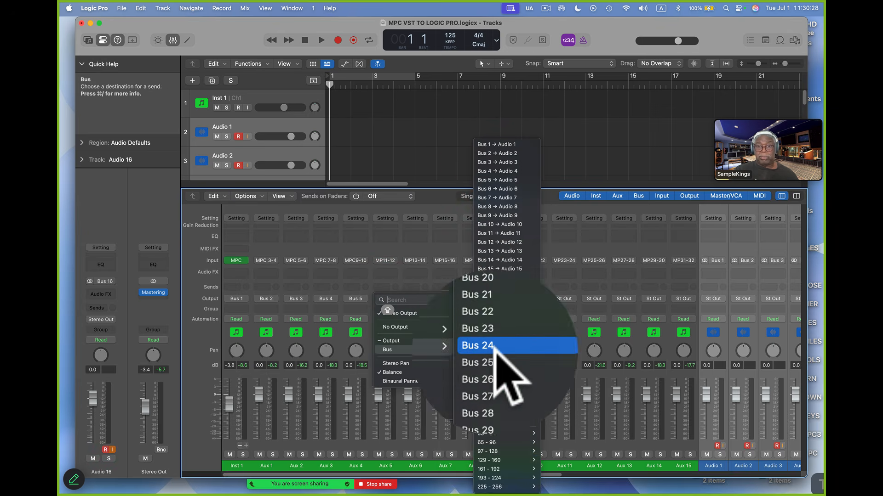
click(503, 185)
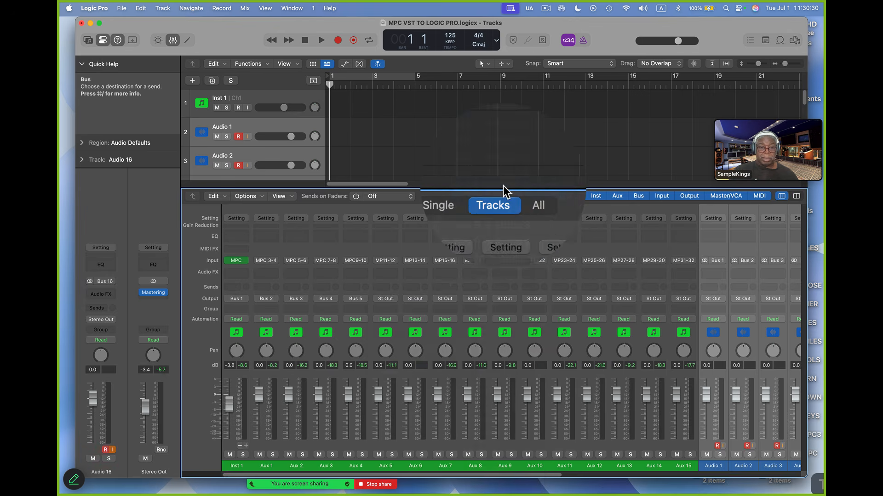
click(415, 299)
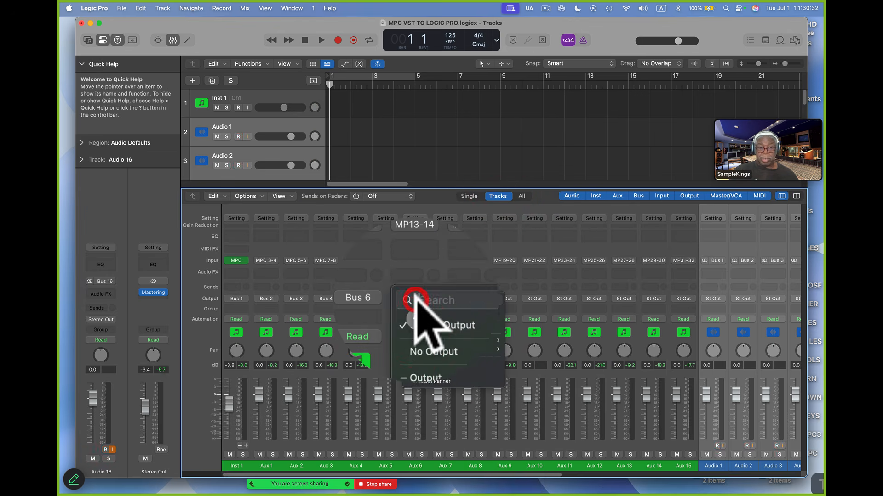
mouse_move(427, 350)
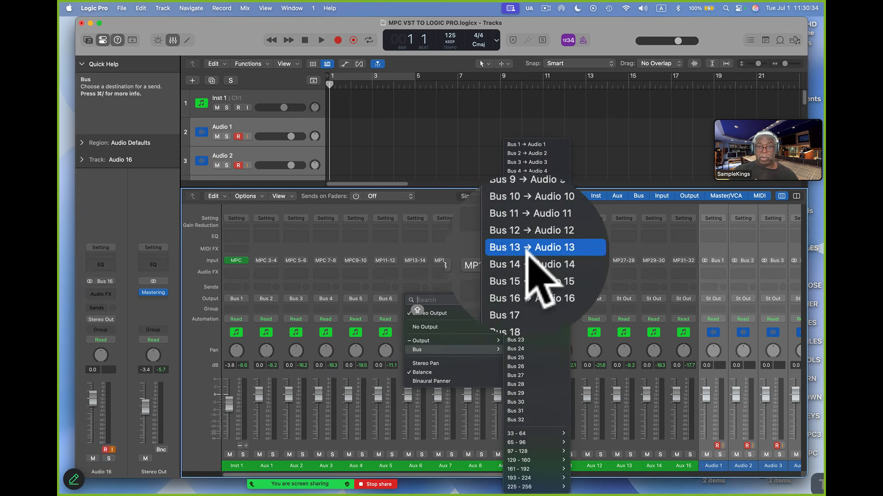
click(531, 197)
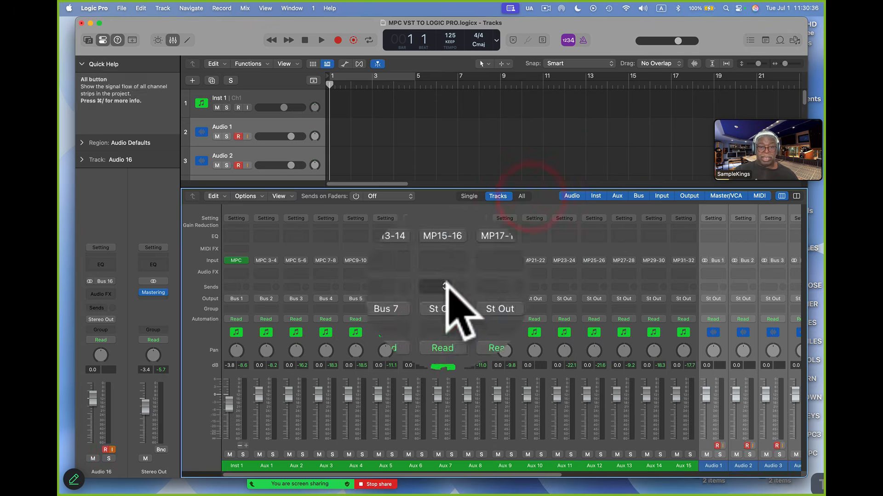
Route the Aux 7 channel's output to Bus 8 and the Aux 15 channel's output to Bus 16
click(444, 299)
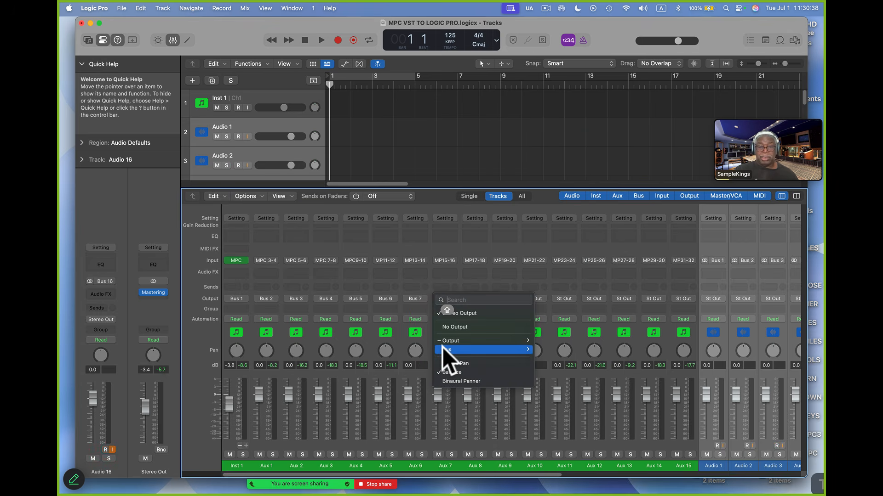
mouse_move(442, 348)
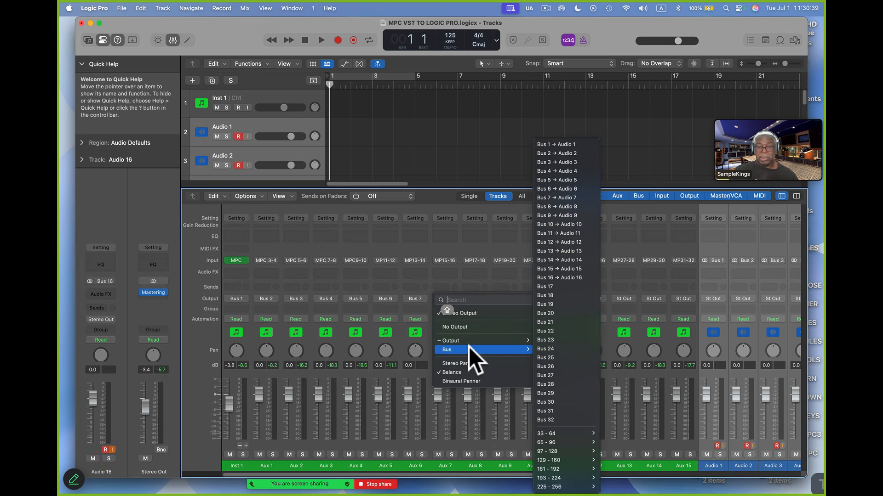
click(555, 206)
click(683, 299)
mouse_move(699, 351)
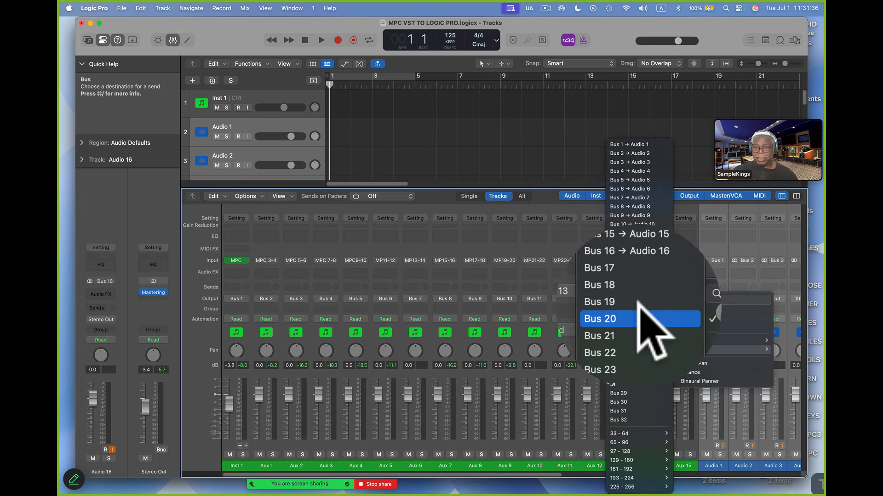
click(638, 279)
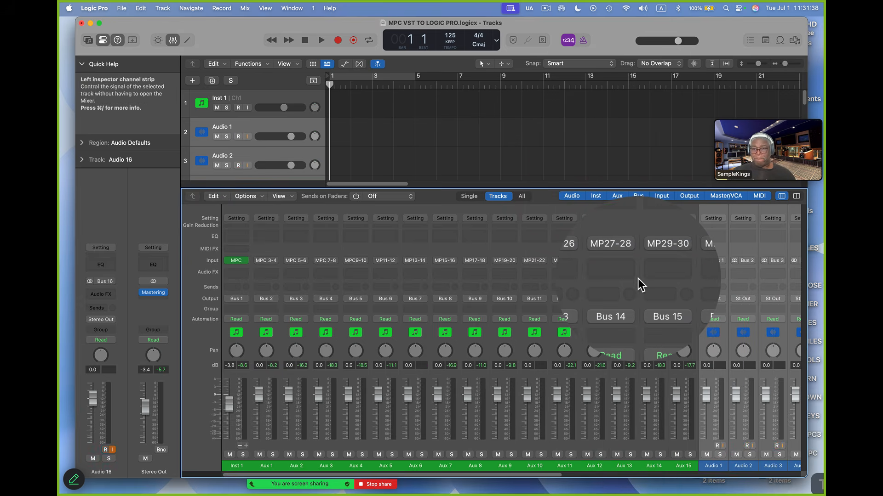
Play the project to check the signals on Audio 1 to 16, with their faders lowered to -4.0 dB, and stop playback
scroll(625, 299, right, 10)
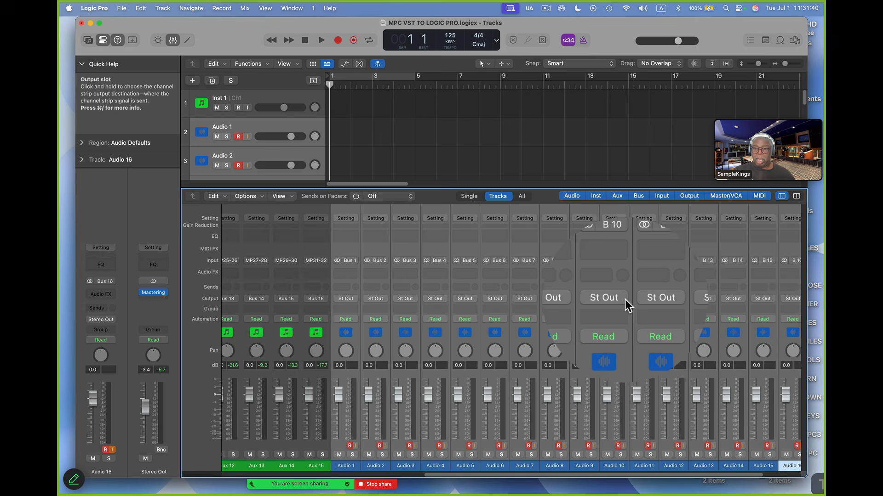
scroll(625, 300, right, 3)
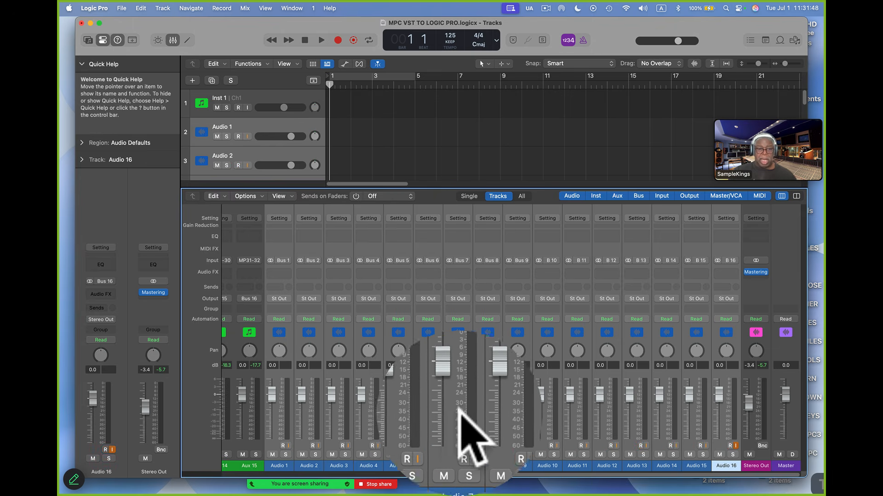
key(space)
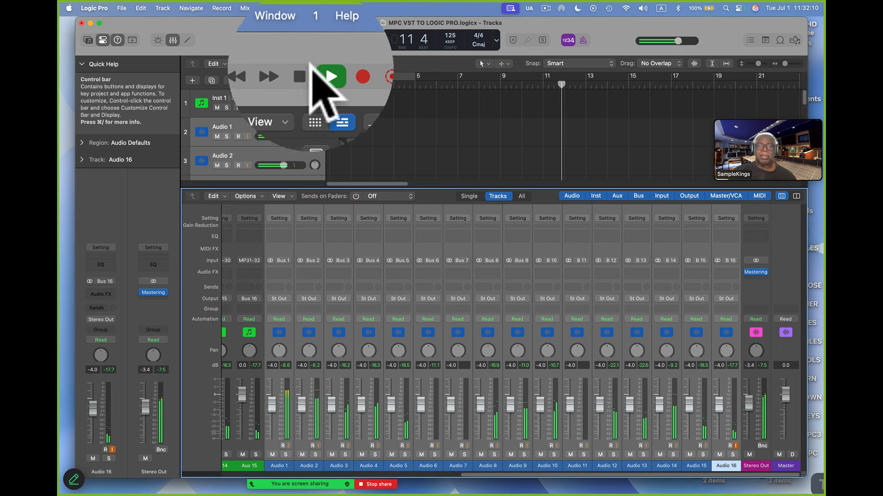
click(304, 41)
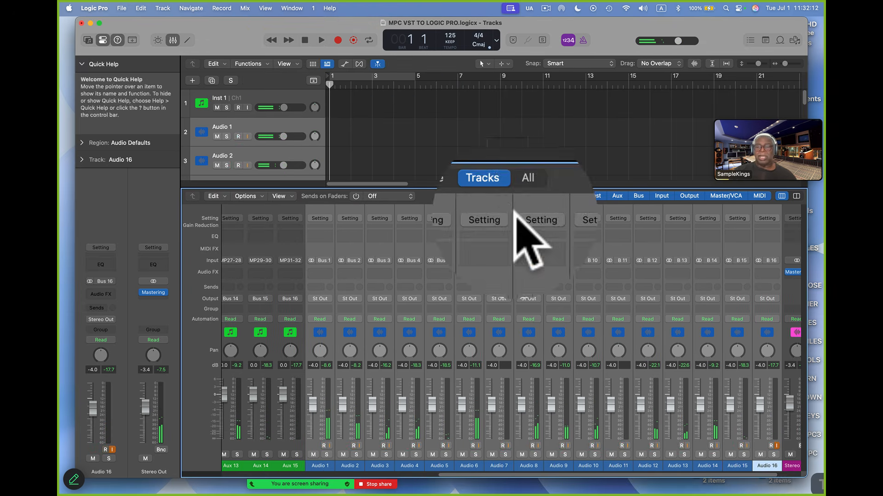
scroll(661, 284, right, 1)
scroll(661, 284, right, 2)
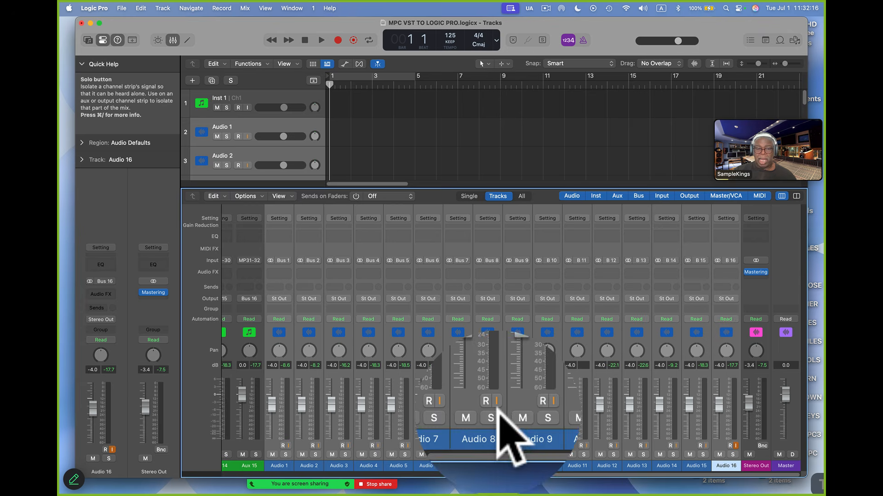
Hide the mixer and record all 16 armed audio tracks from bar 1 to just past the start of bar 17
click(283, 446)
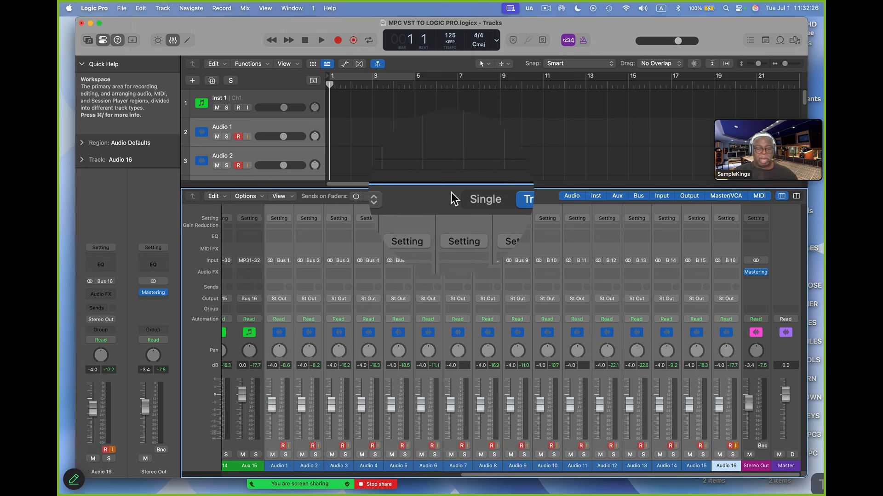
key(x)
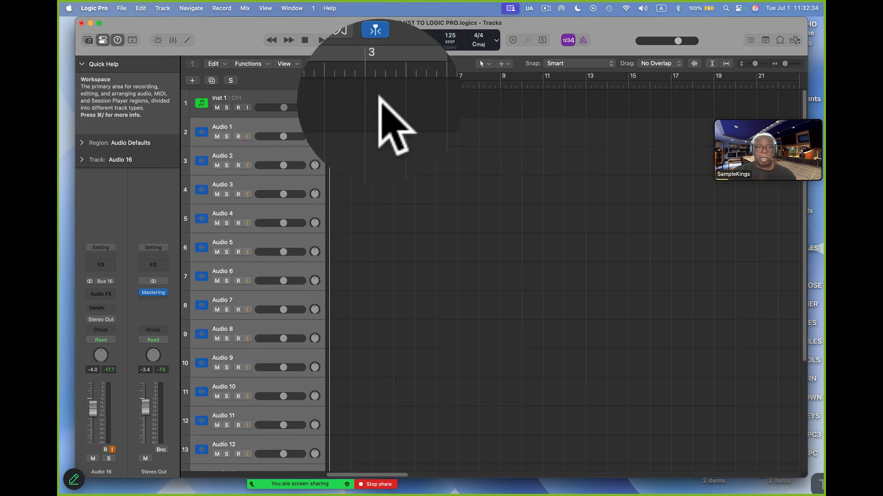
click(338, 76)
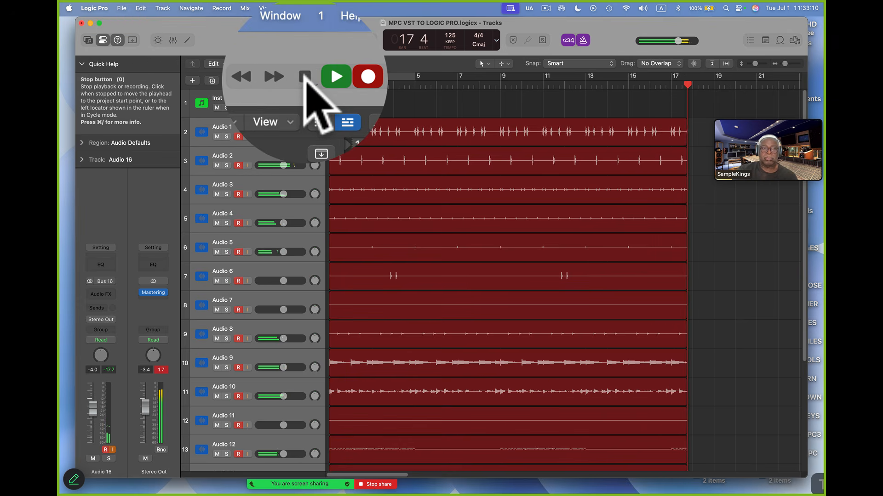
click(305, 40)
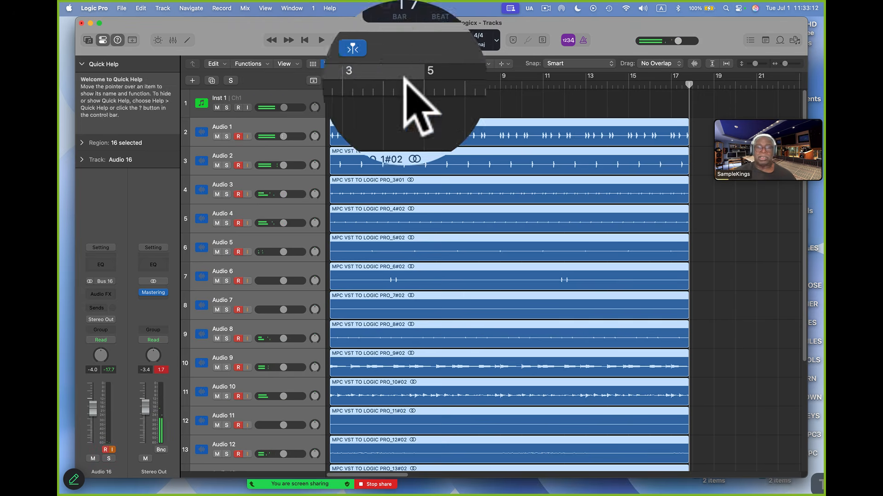
Trim the ends of all 16 selected recorded regions back to bar 17
scroll(517, 221, down, 5)
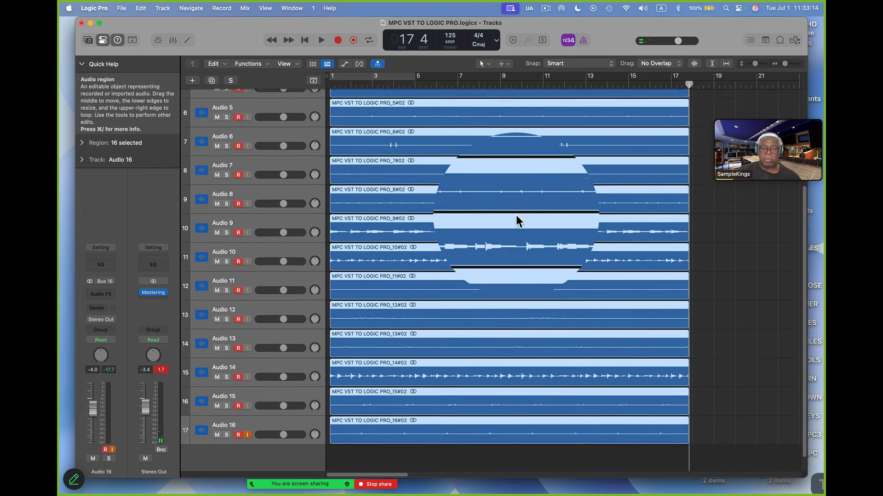
scroll(518, 222, down, 1)
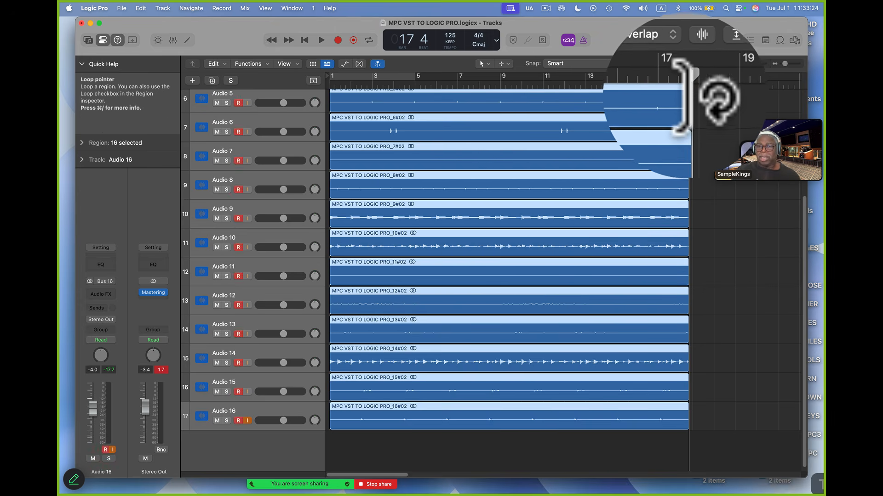
drag(688, 104, 673, 104)
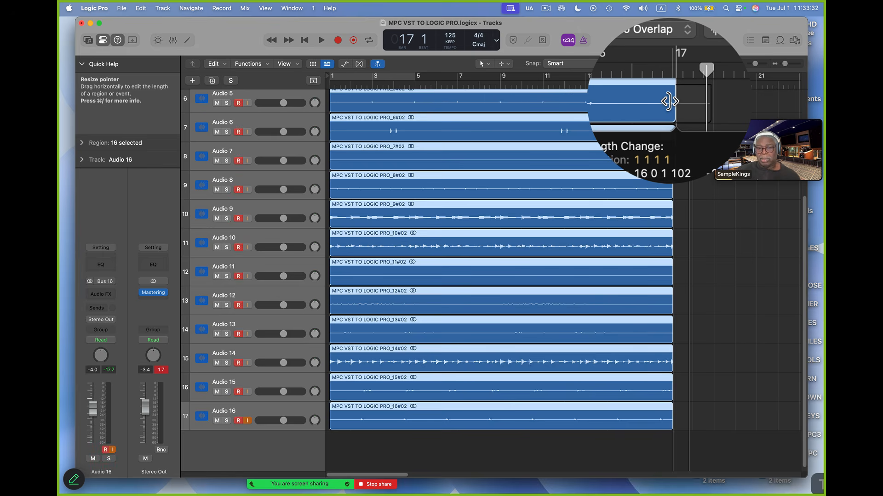
drag(672, 104, 673, 102)
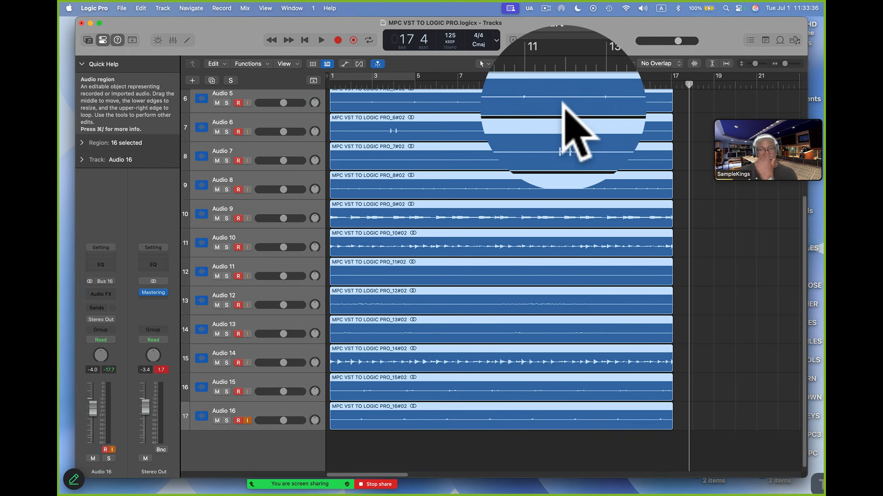
scroll(562, 108, up, 5)
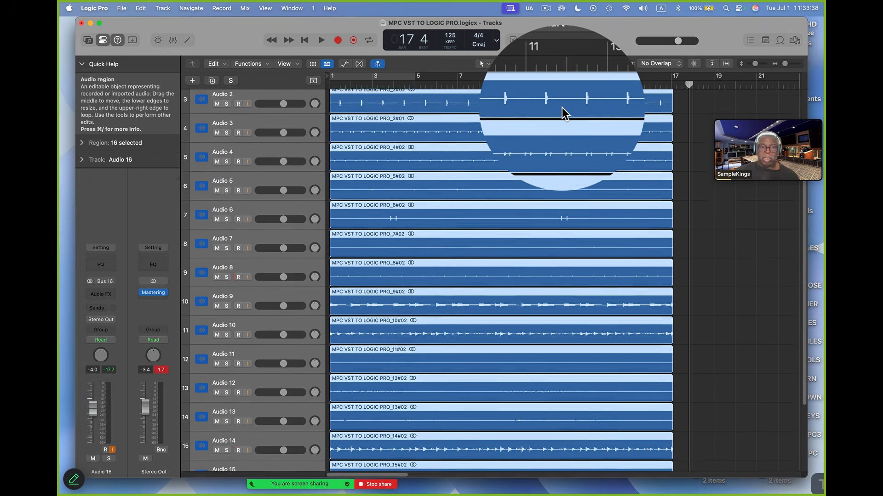
View the Mastering Assistant on the Stereo Out channel, dismissing its introduction, and close it without running an analysis
scroll(562, 108, up, 2)
scroll(562, 108, down, 2)
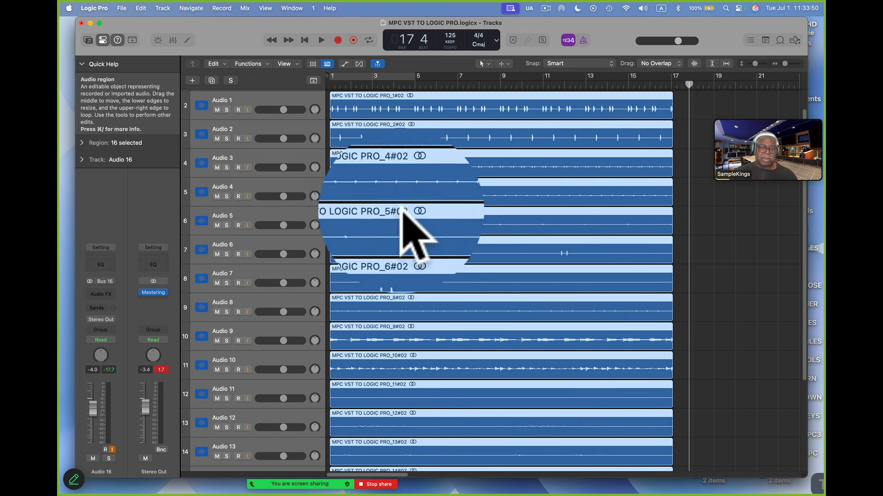
click(154, 292)
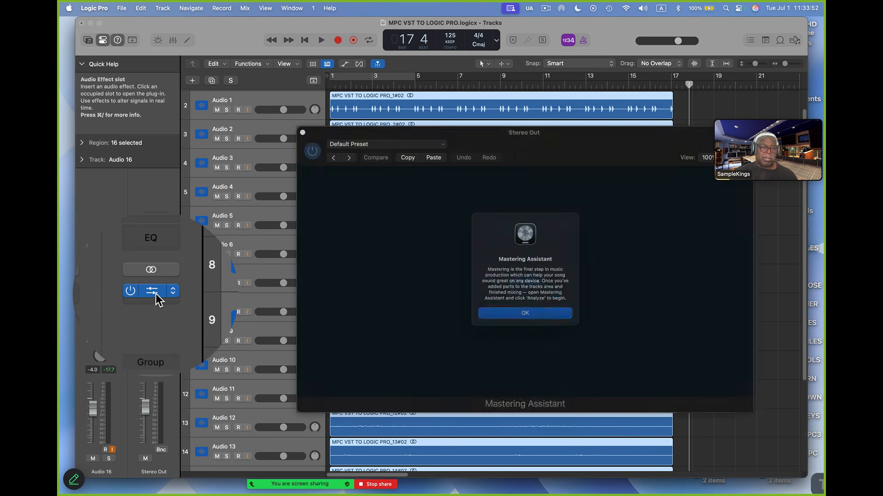
click(528, 319)
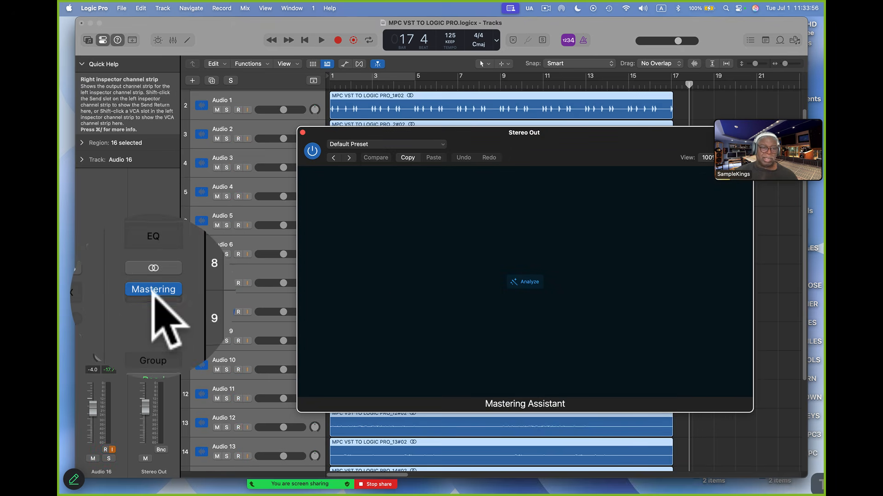
click(304, 130)
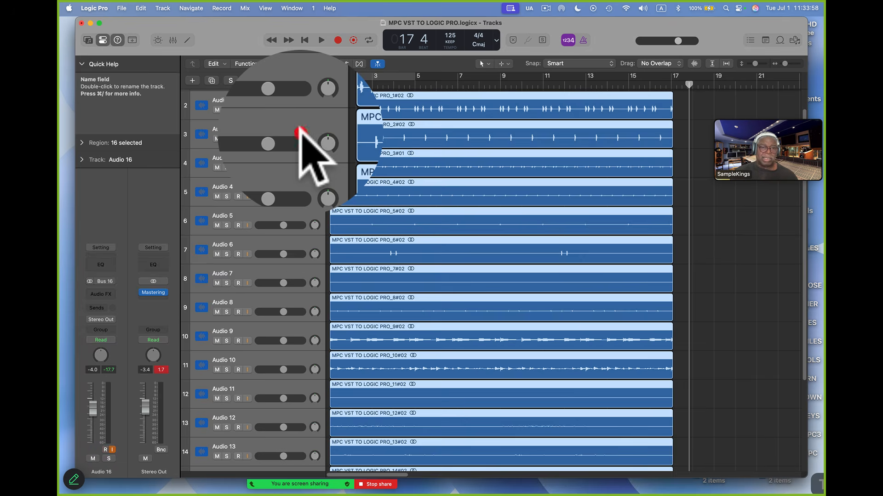
click(152, 293)
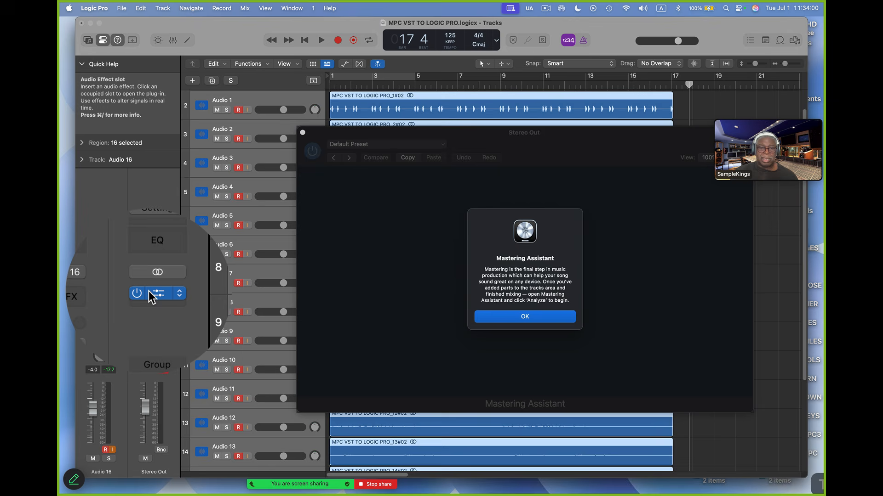
click(524, 315)
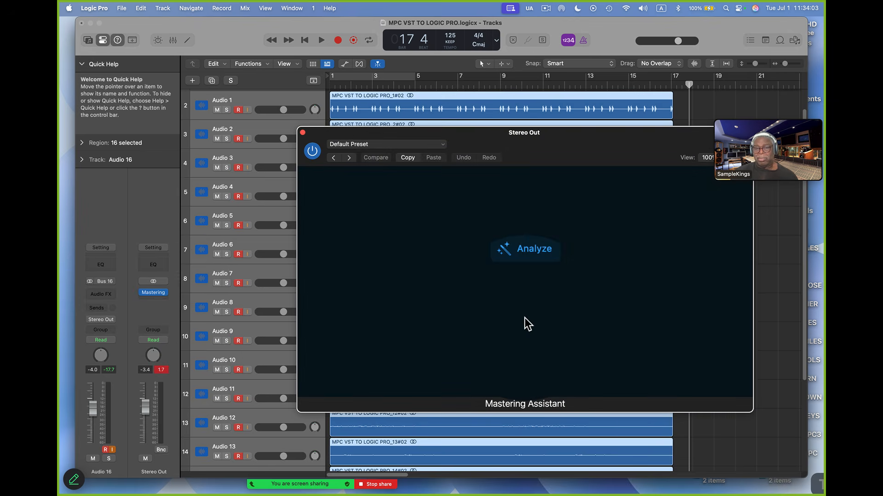
click(302, 131)
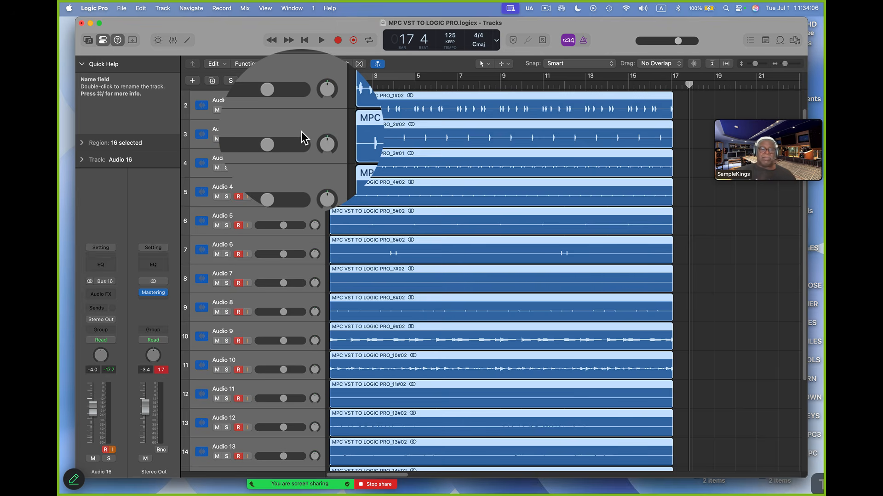